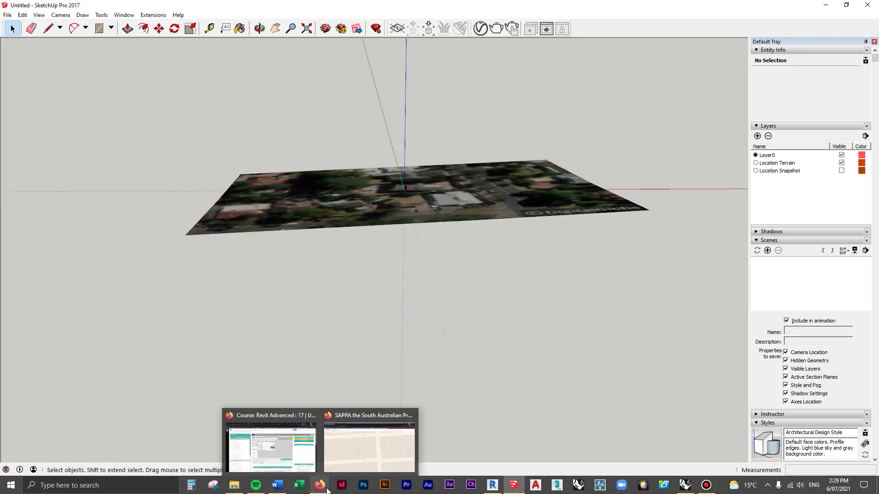
- Import the marked neighbourhood region from the Add Location dialog into SketchUp
left_click(367, 451)
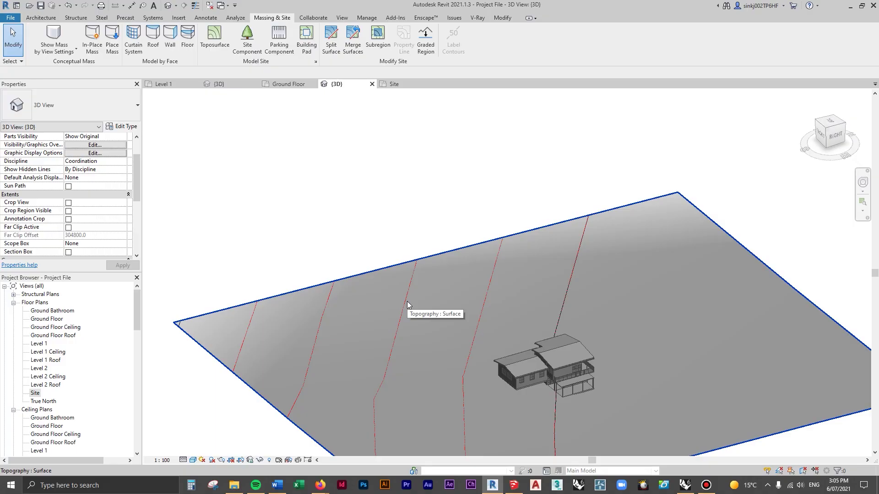
- On the Site plan, draw a section line across the house and open Section 3
left_click(408, 301)
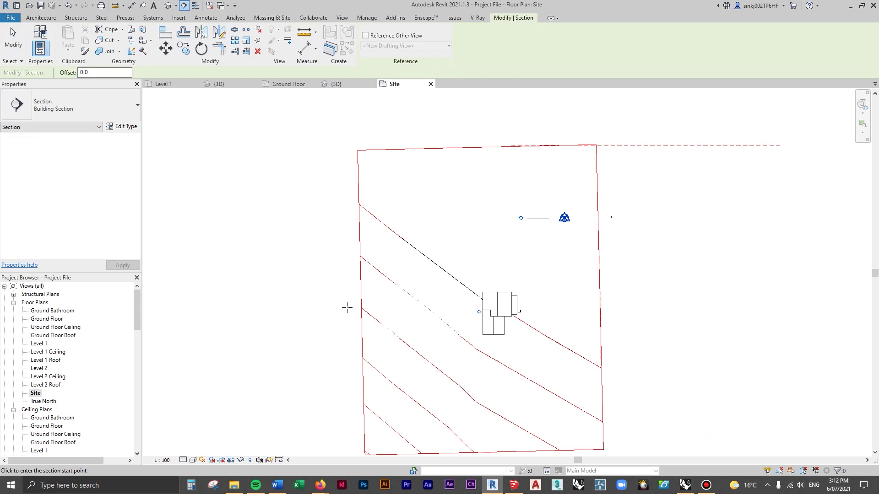
left_click(347, 307)
left_click(629, 307)
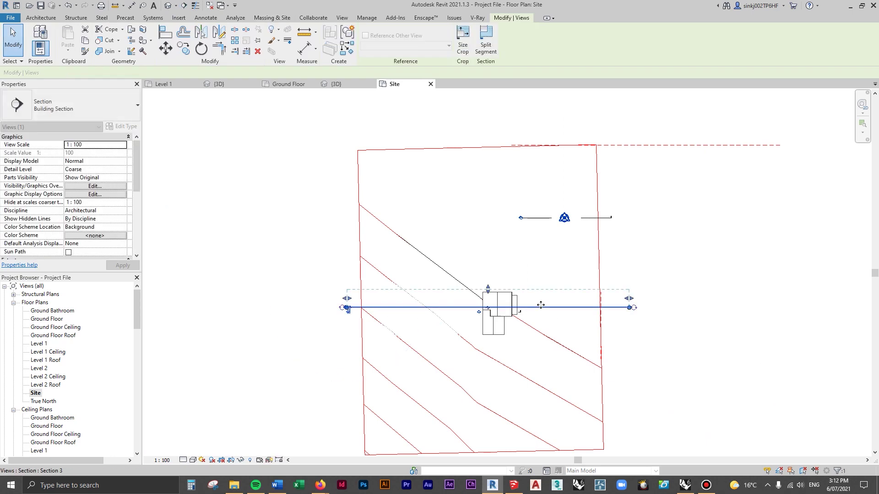
double_click(532, 313)
scroll(449, 320, "up", 5)
scroll(549, 389, "down", 5)
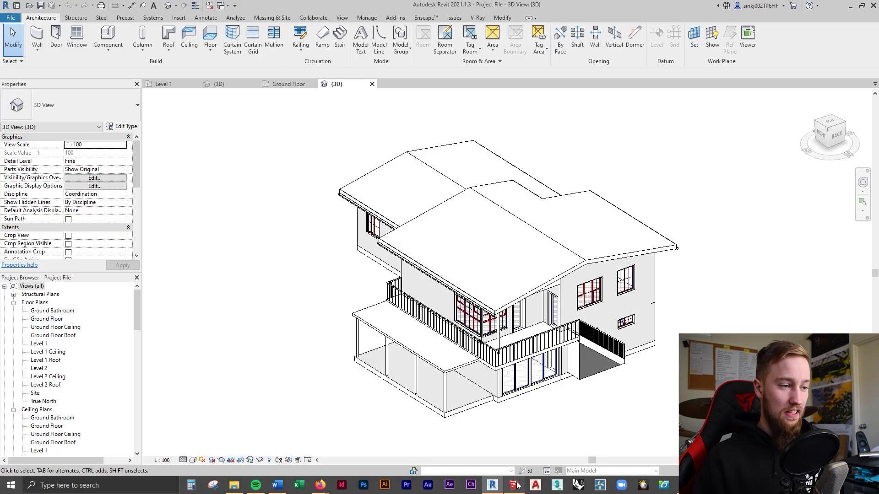
- In SketchUp, open the File > Geo-location > Add Location satellite map
left_click(513, 485)
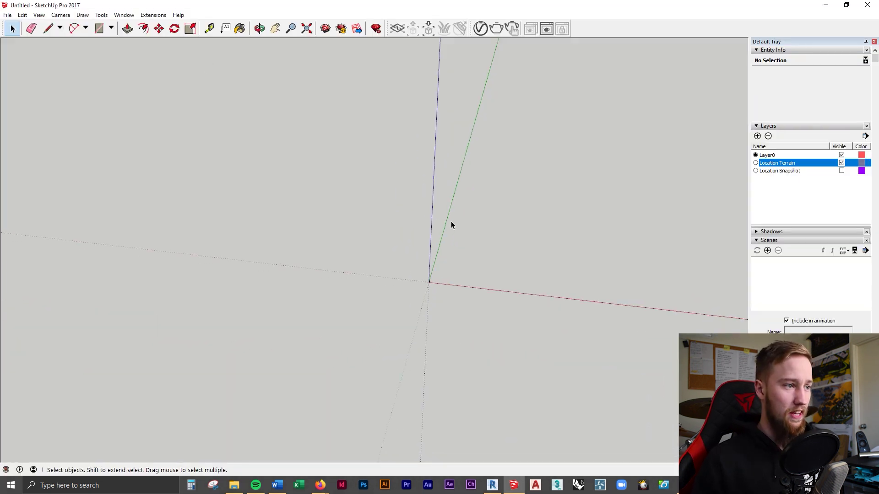
left_click(7, 15)
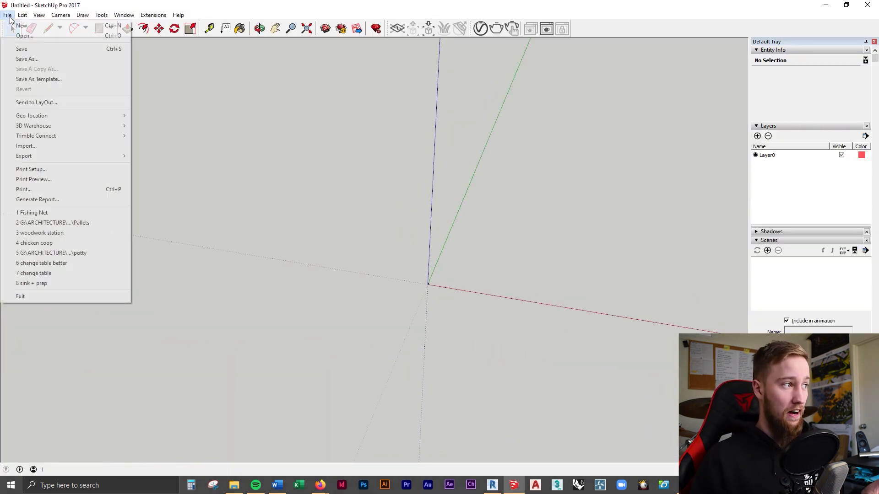
mouse_move(44, 117)
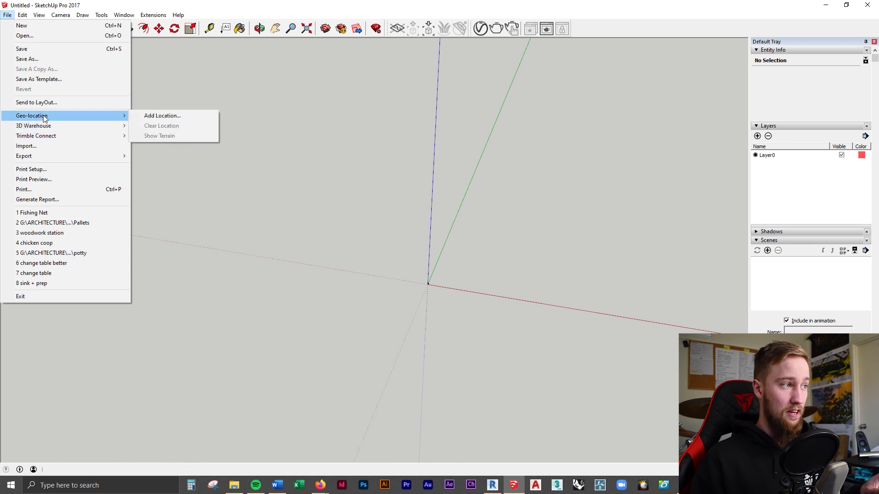
left_click(141, 118)
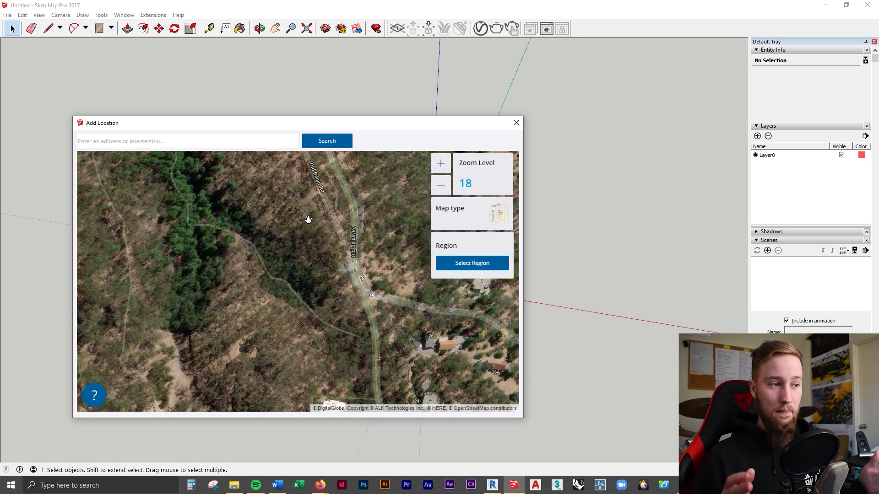
- Frame the block between Netherby Ave and Montrose Ave at zoom level 18
scroll(243, 255, "down", 2)
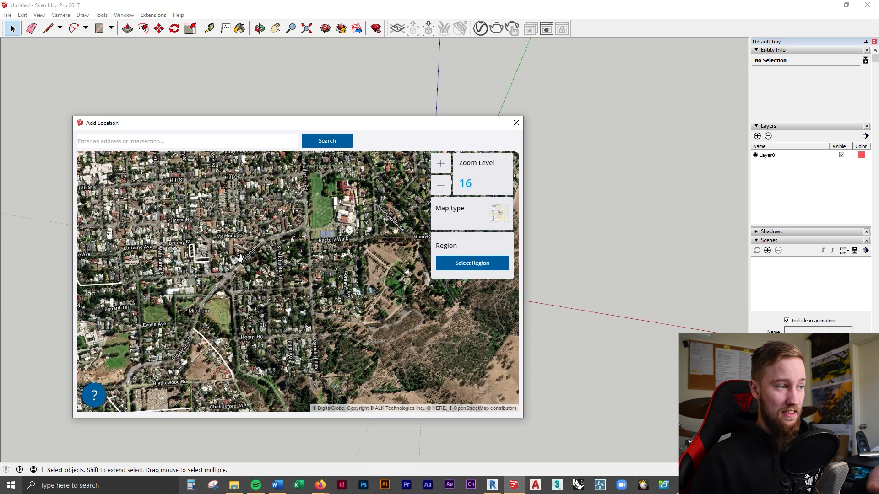
left_click_drag(291, 337, 296, 313)
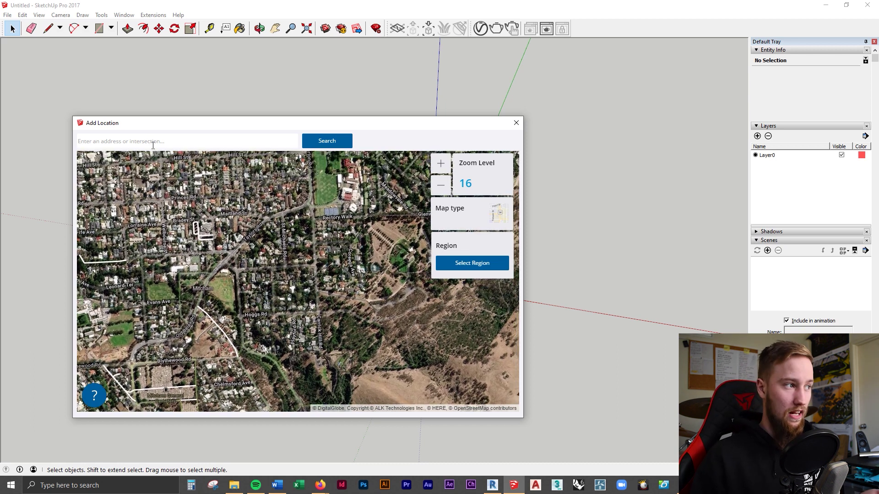
left_click_drag(317, 254, 306, 274)
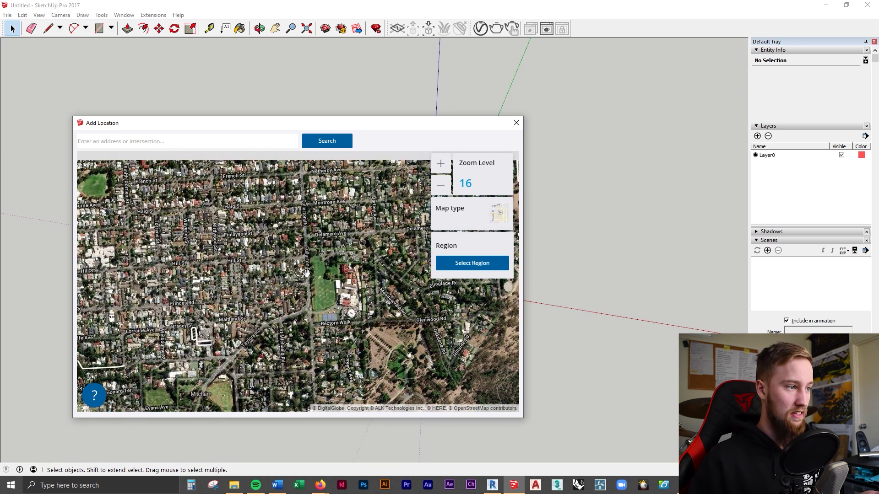
left_click_drag(295, 322, 289, 357)
scroll(289, 357, "up", 2)
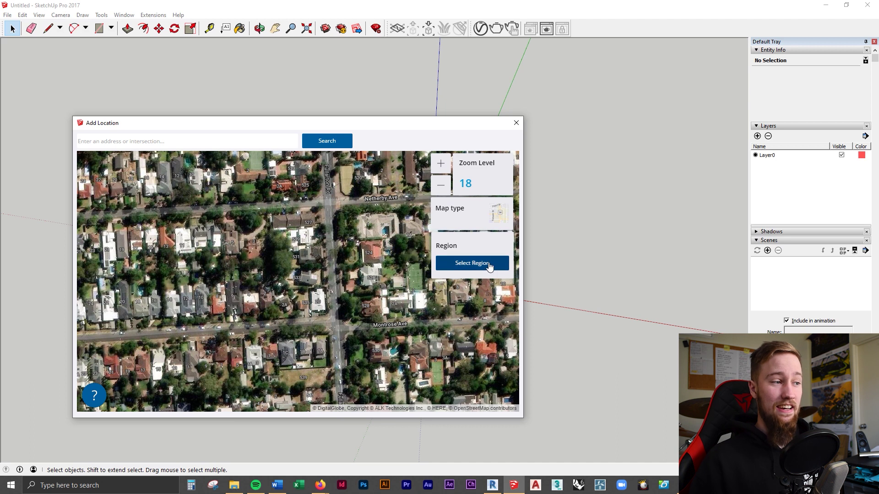
- Fit the region box around the site between Netherby Ave and Montrose Ave, then import it
left_click(474, 265)
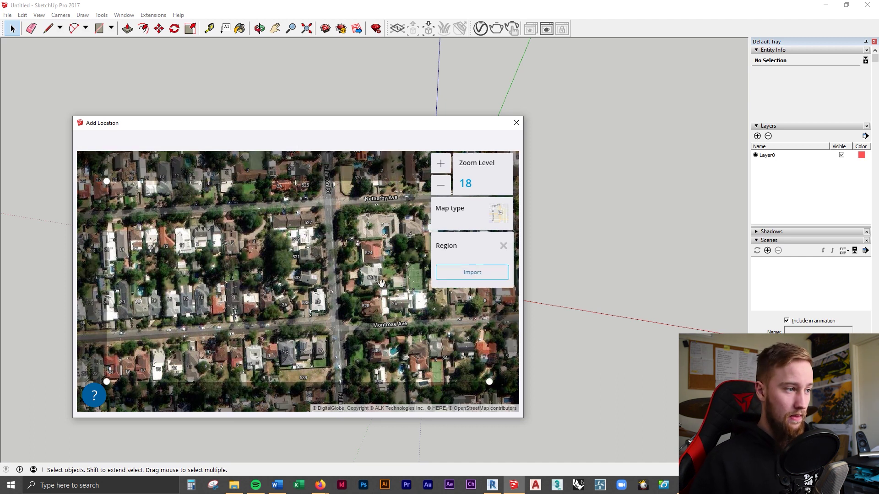
left_click_drag(381, 282, 364, 274)
left_click_drag(106, 382, 232, 326)
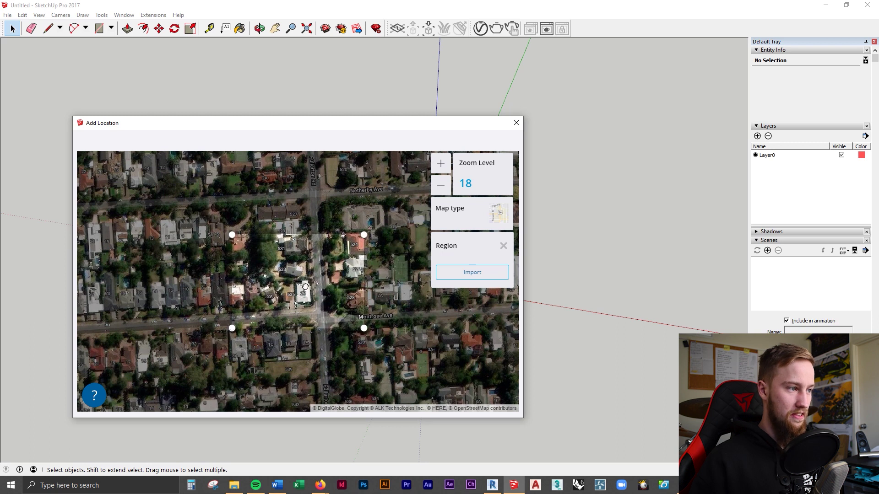
left_click_drag(305, 286, 314, 292)
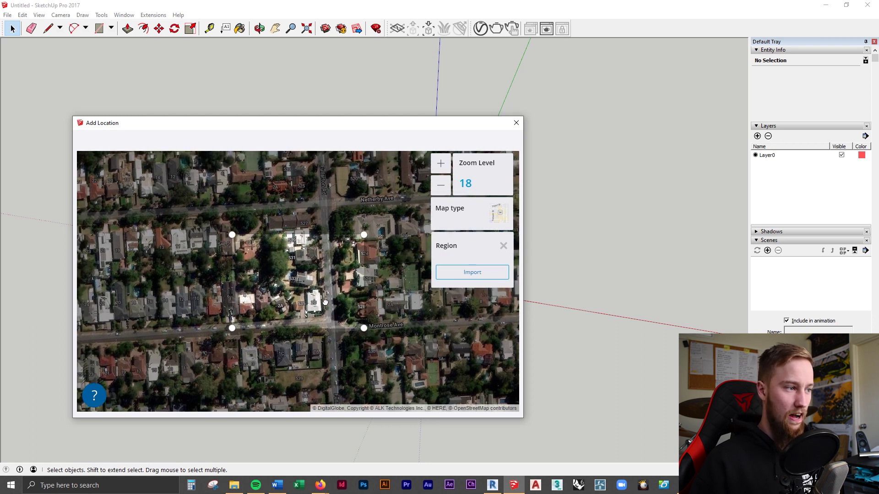
left_click_drag(232, 328, 233, 334)
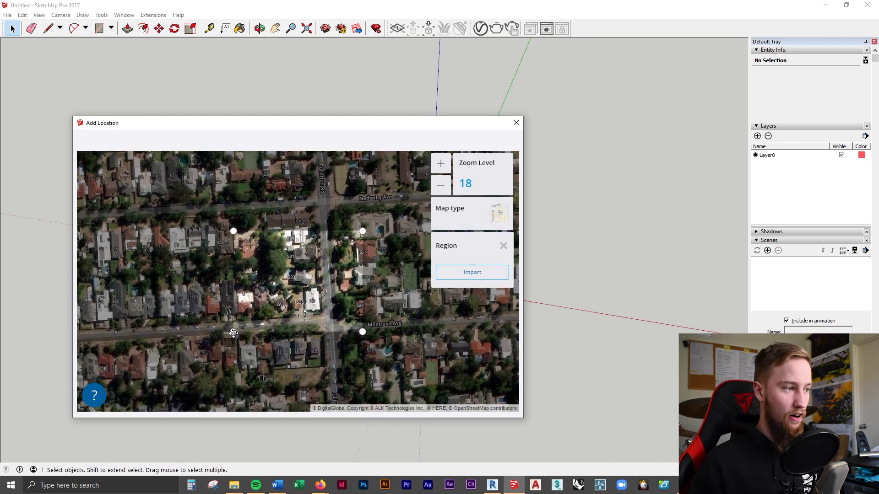
left_click_drag(234, 334, 233, 335)
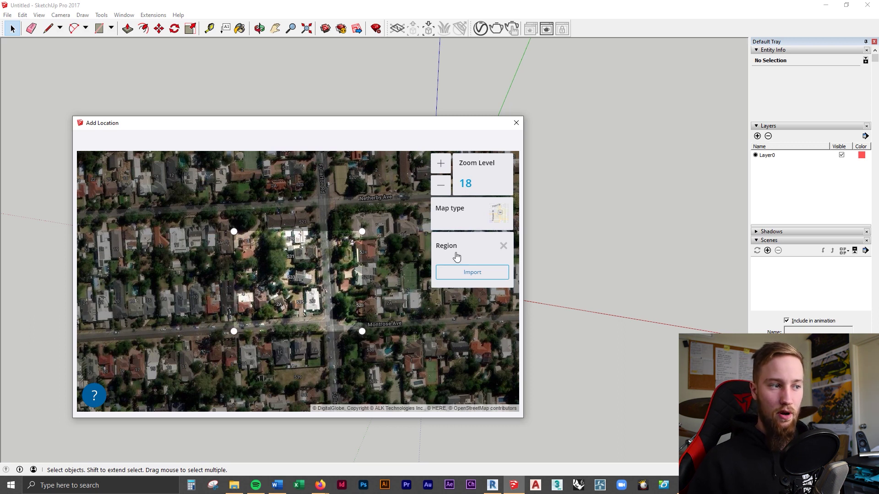
left_click(463, 274)
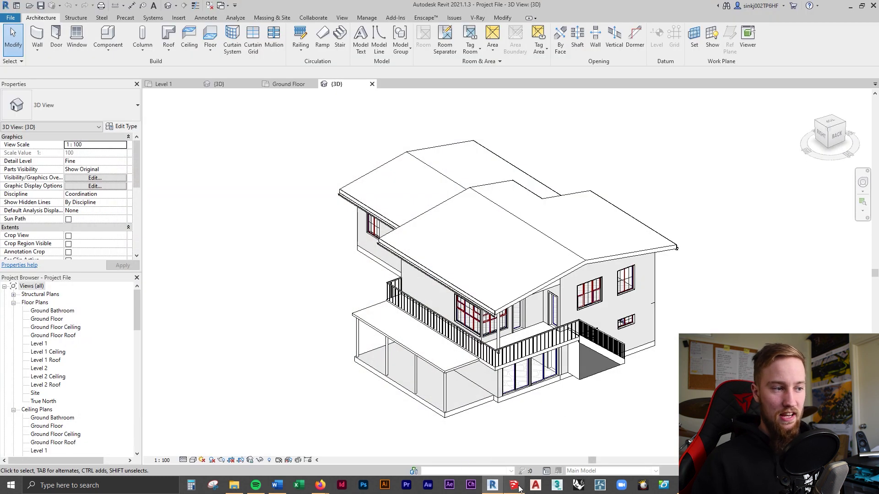
- Orbit the model to inspect the imported satellite snapshot from low and overhead angles
left_click(518, 489)
middle_click_drag(460, 217, 535, 199)
middle_click_drag(499, 228, 491, 248)
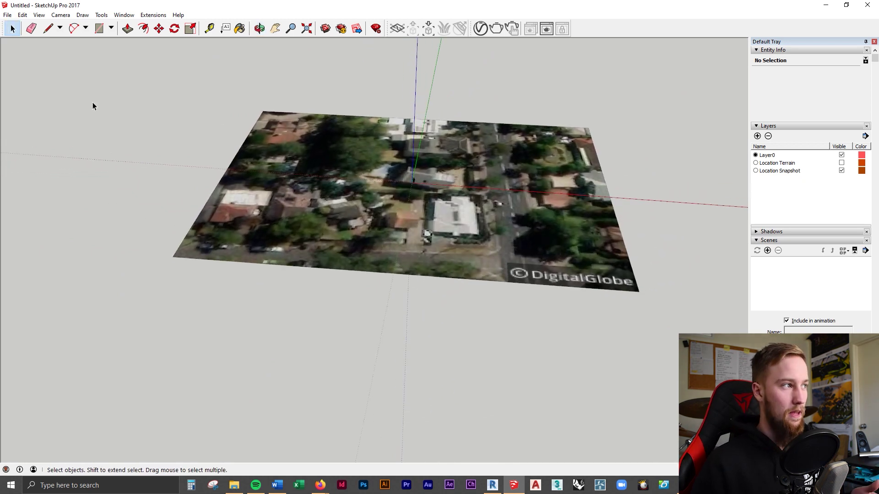
- Switch Geo-location to Show Terrain and orbit to check the relief from low and high angles
left_click(7, 15)
mouse_move(69, 116)
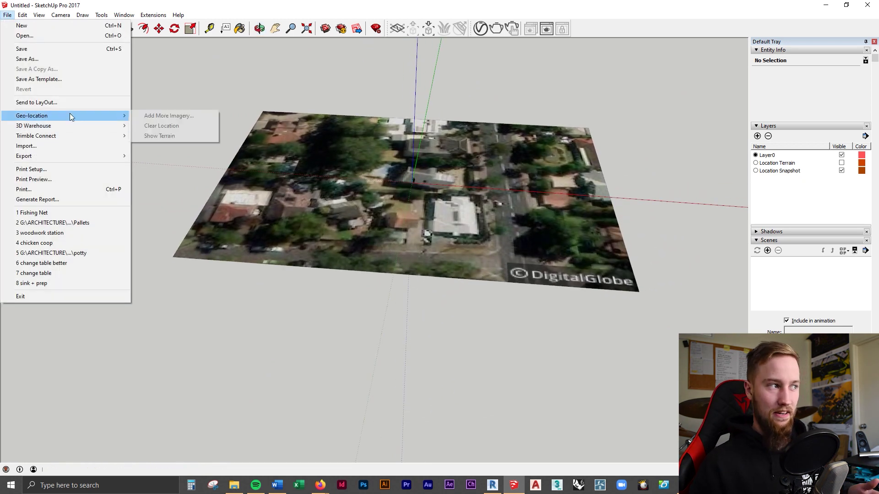
left_click(164, 136)
key("o")
left_click_drag(458, 183, 475, 133)
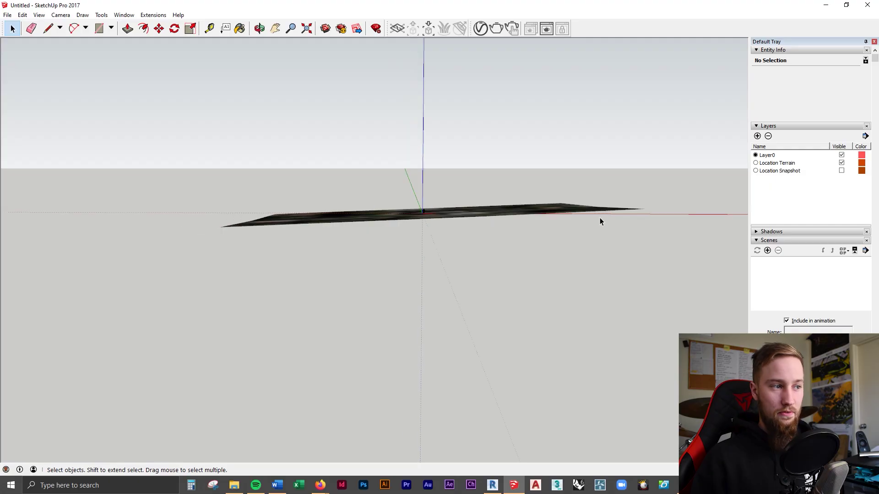
middle_click_drag(600, 218, 584, 325)
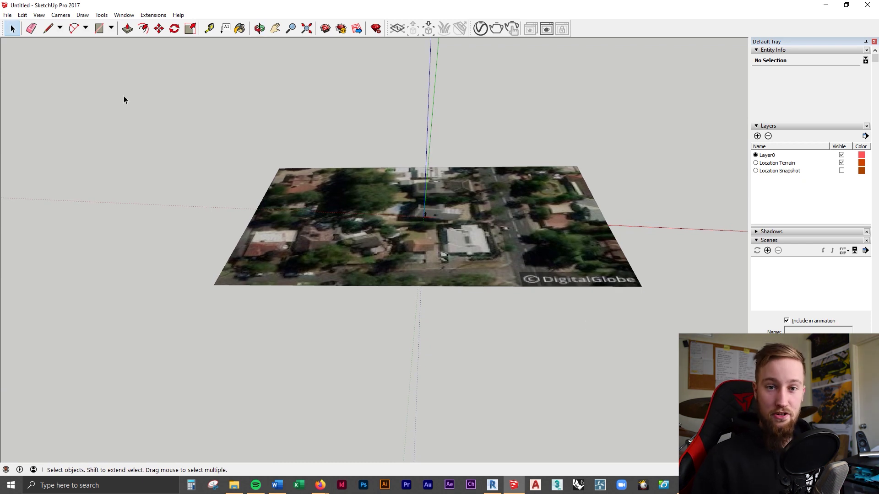
- Export the terrain as an AutoCAD DWG 3D model and dismiss the audit report
left_click(7, 15)
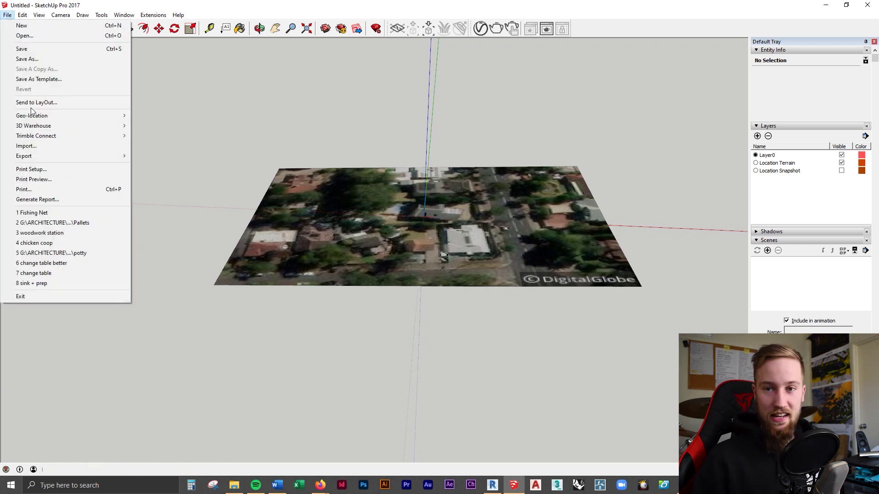
mouse_move(31, 157)
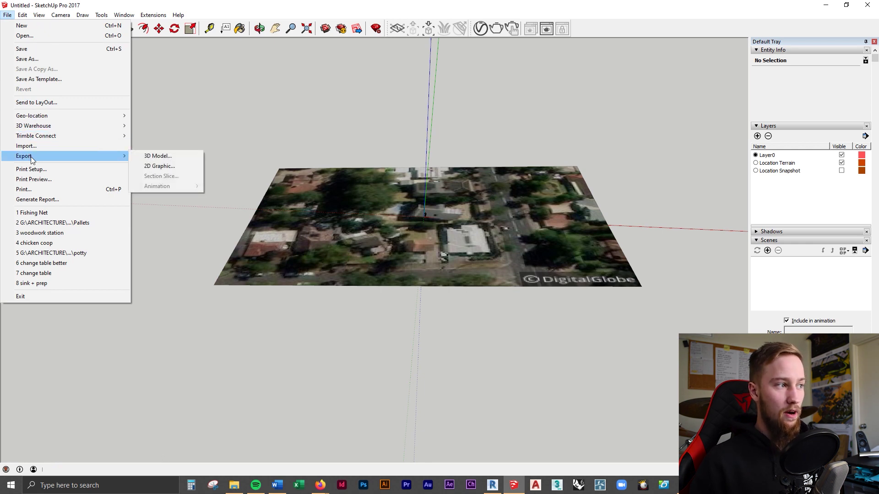
left_click(178, 157)
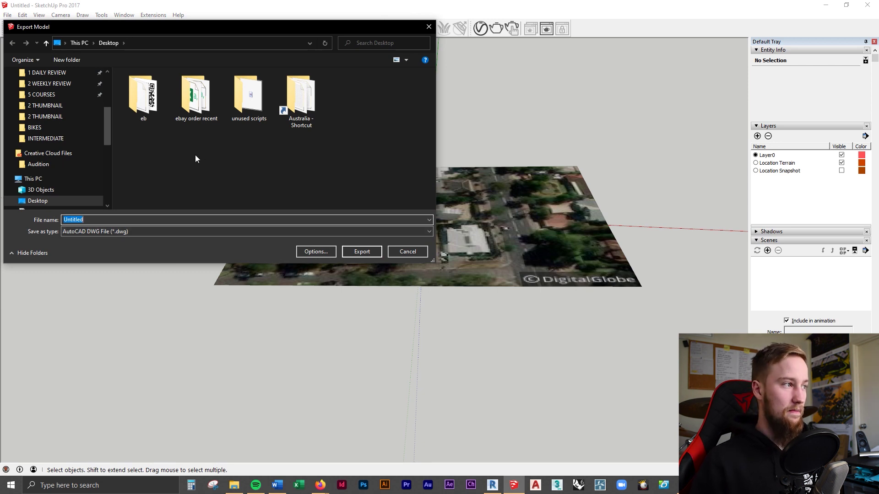
left_click(361, 252)
left_click(467, 261)
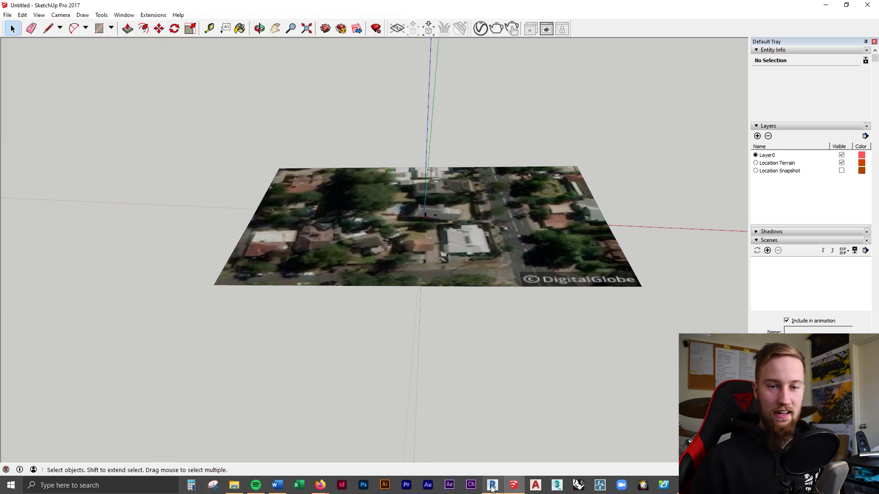
left_click(492, 486)
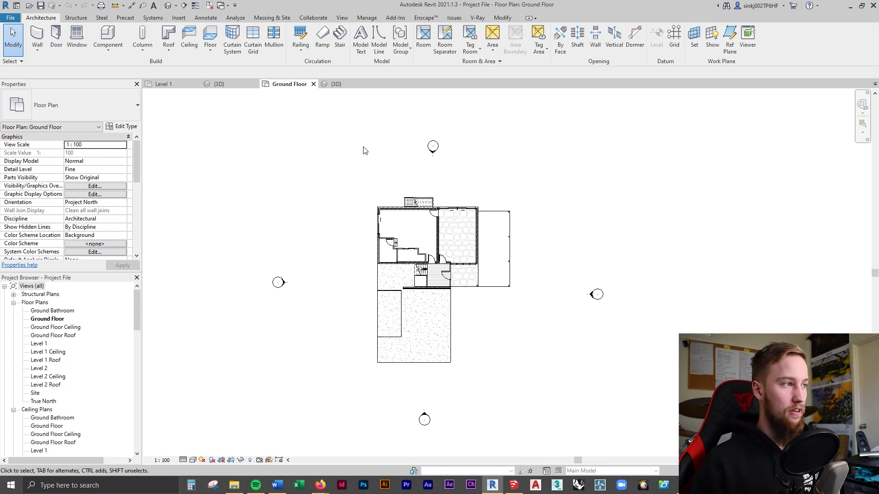
- Start Insert > Link CAD to choose site.dwg for the Ground Floor level
left_click(180, 18)
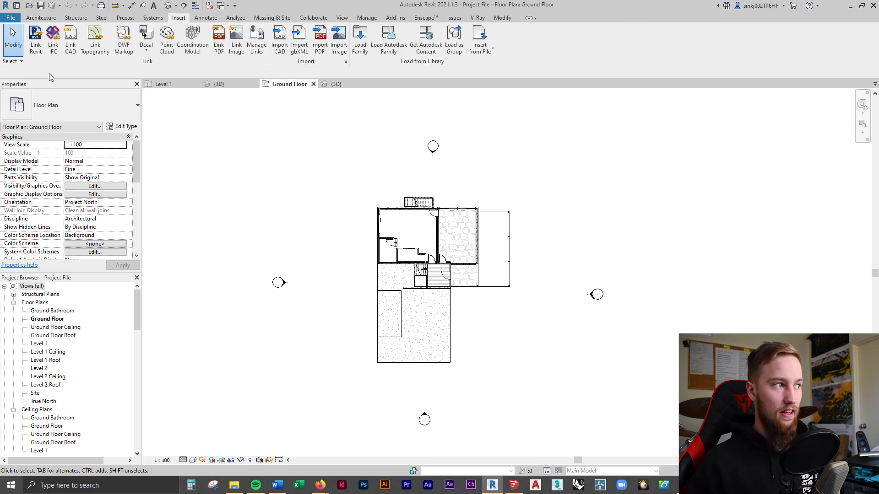
left_click(70, 53)
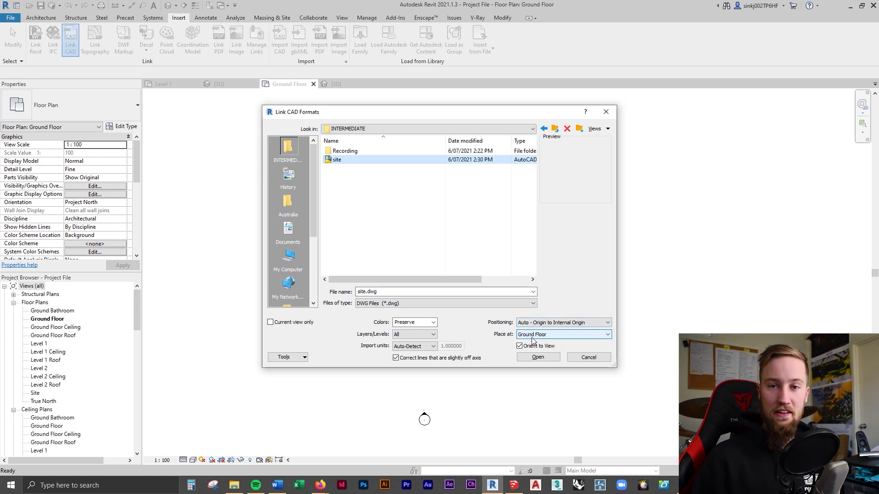
- Link site.dwg and view its terrain around the house in the {3D} view
left_click(538, 357)
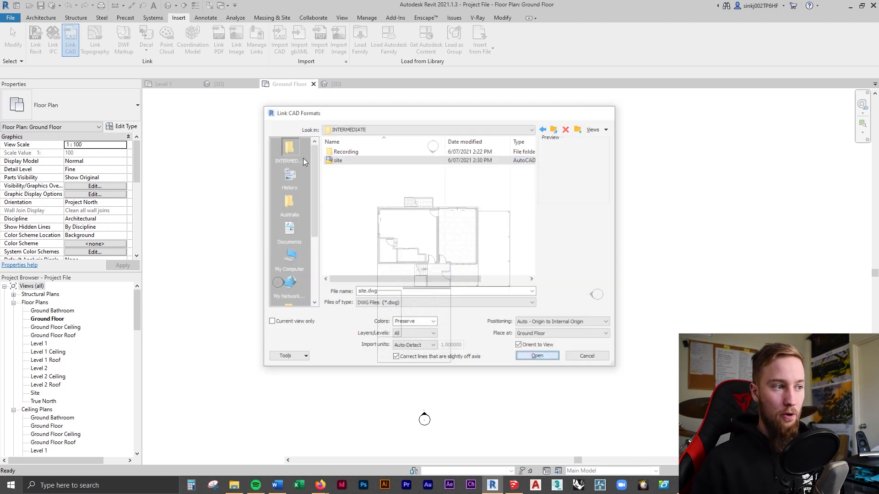
scroll(470, 244, "down", 6)
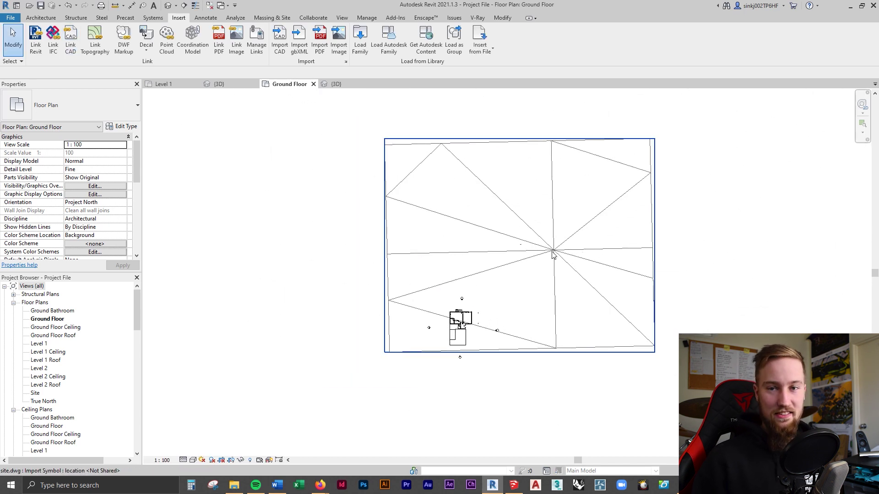
left_click(340, 83)
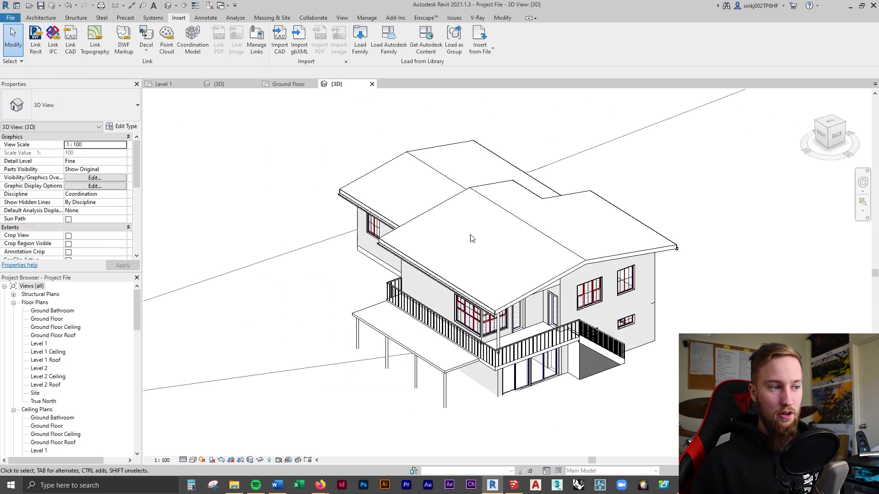
scroll(472, 238, "down", 5)
middle_click_drag(472, 238, 650, 275, "shift")
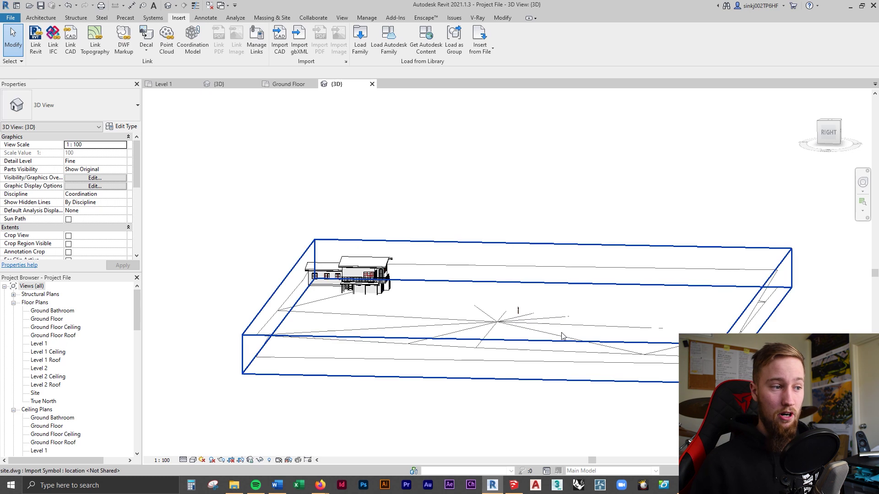
middle_click_drag(595, 341, 648, 352)
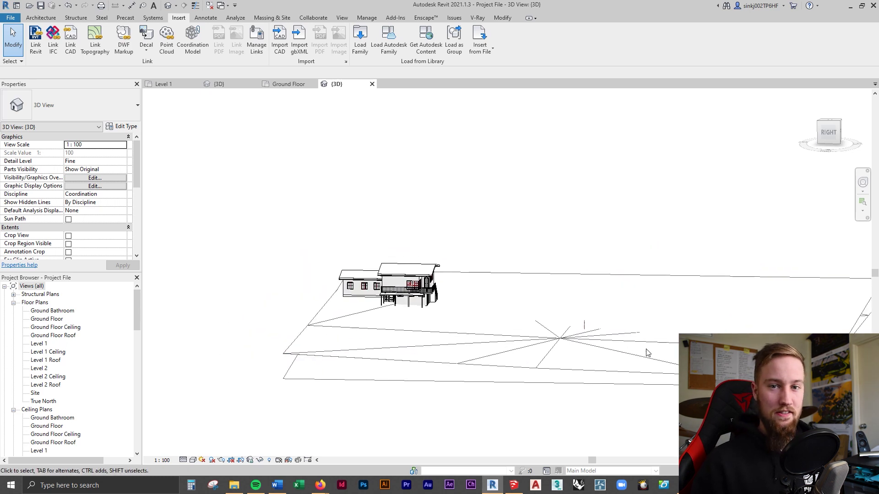
- Select the linked site.dwg and mark layers 0 and Location_Snapshot for deletion
left_click(367, 383)
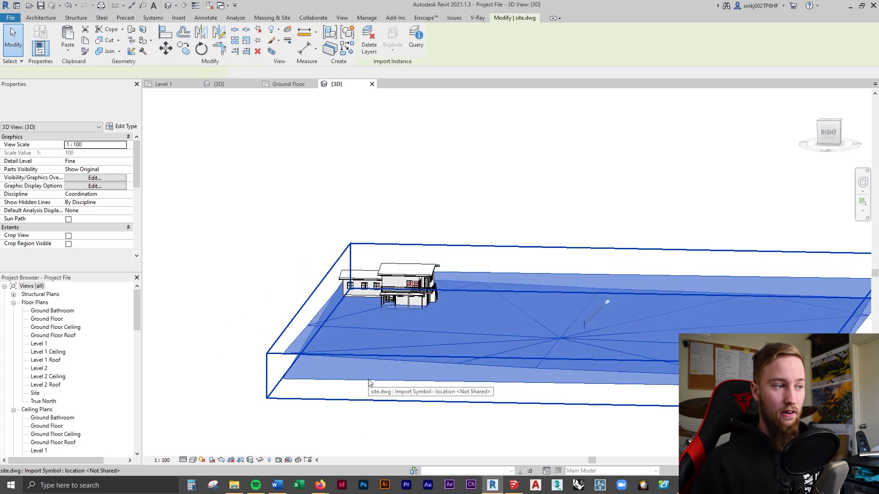
middle_click_drag(511, 350, 571, 368)
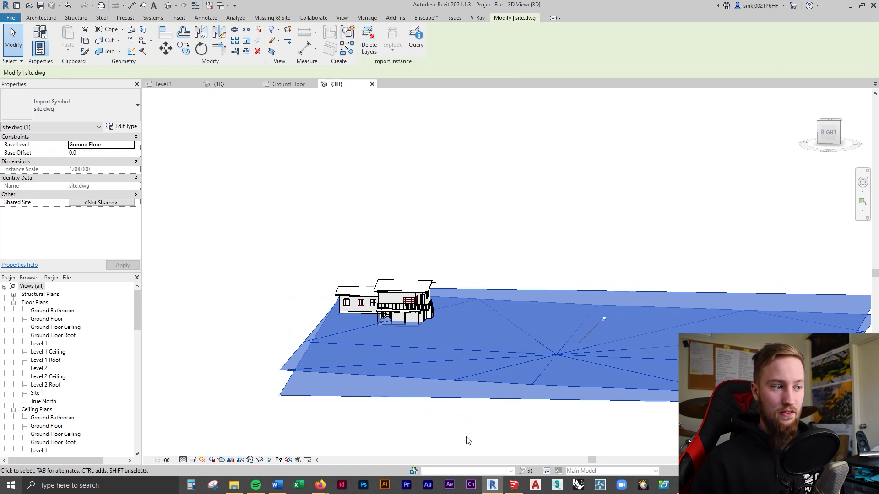
left_click(518, 490)
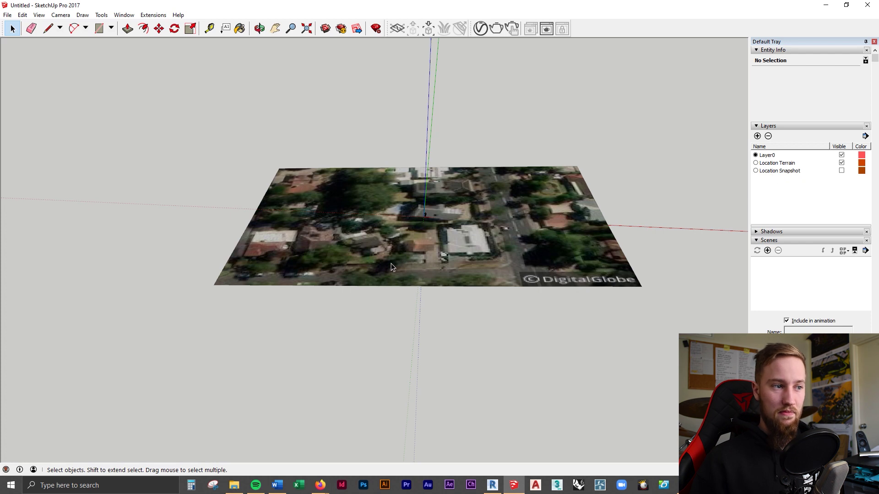
key("alt+Tab")
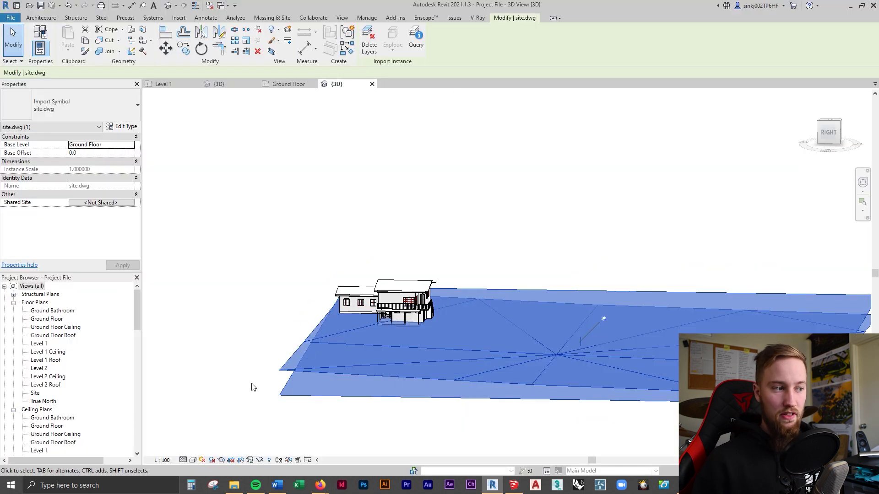
left_click(369, 51)
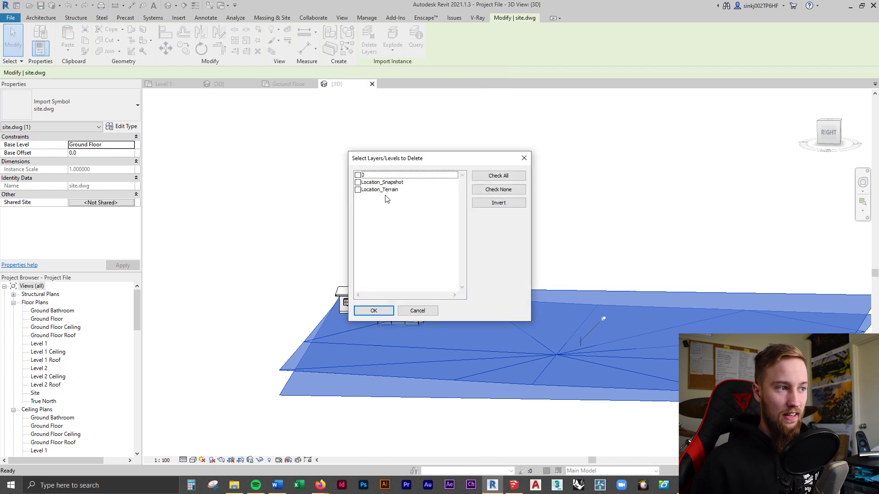
left_click(357, 182)
left_click(357, 175)
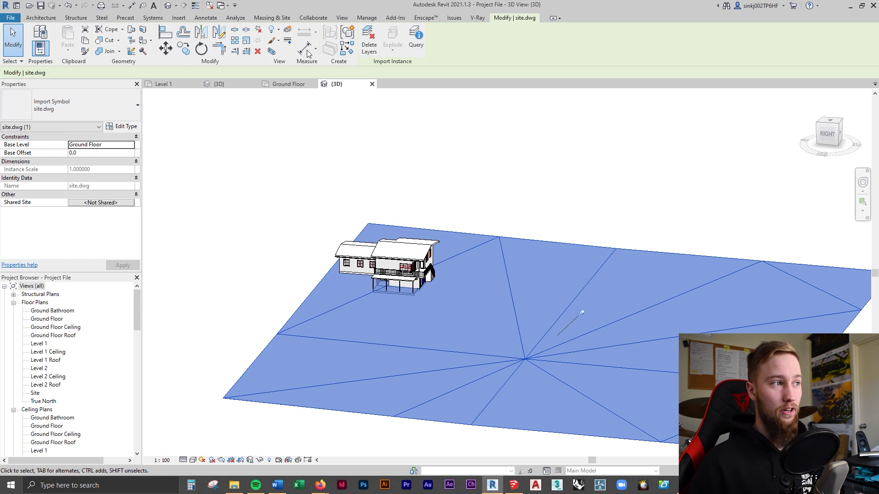
- Build a toposurface from site.dwg's Location_Terrain layer using Create from Import
left_click(274, 18)
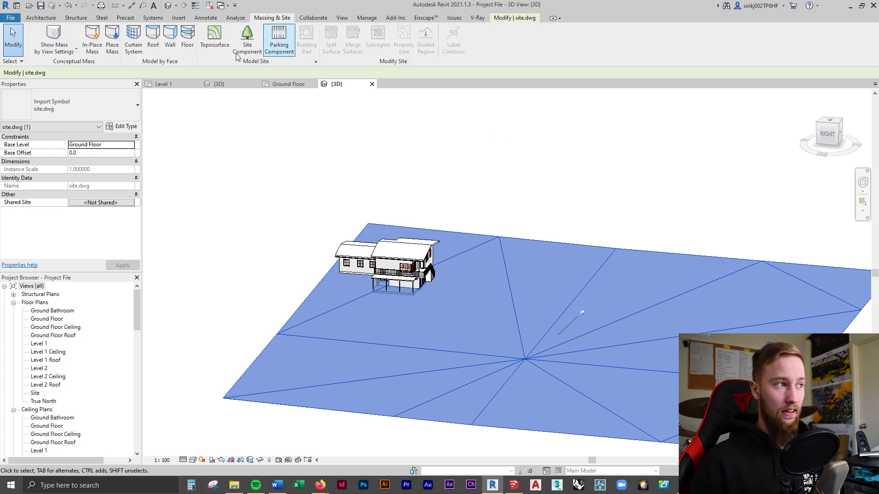
left_click(215, 41)
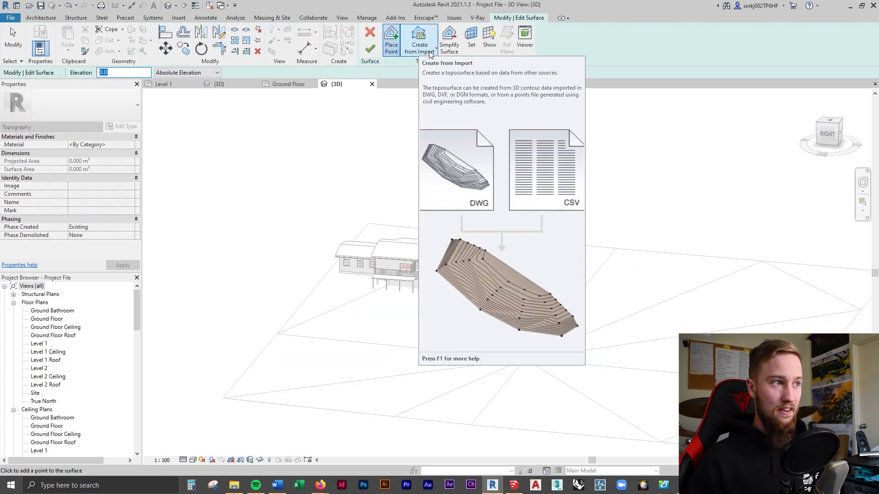
left_click(429, 55)
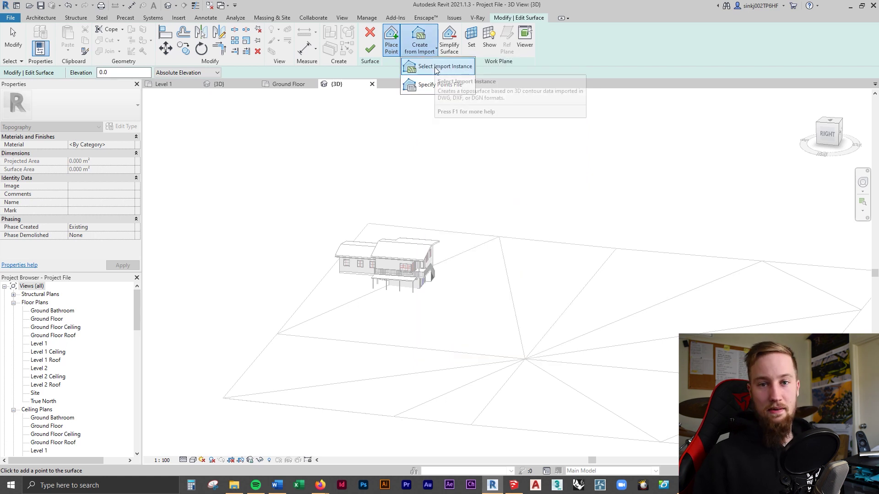
left_click(435, 69)
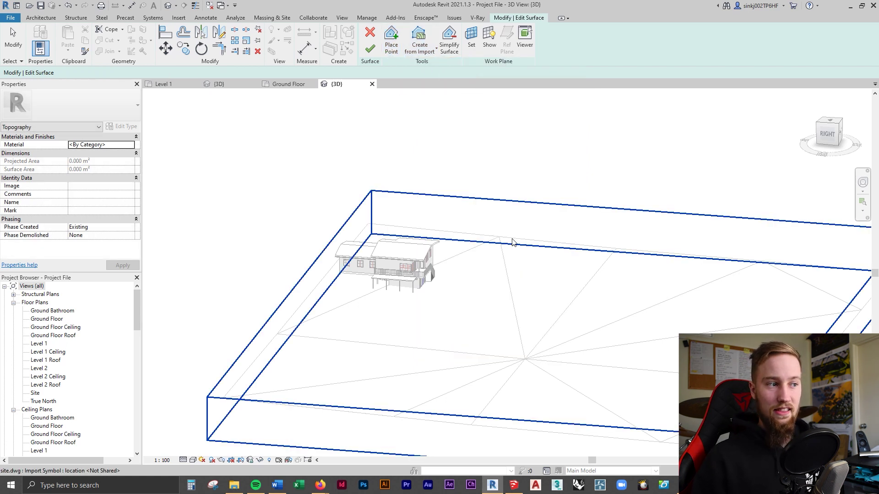
left_click(512, 241)
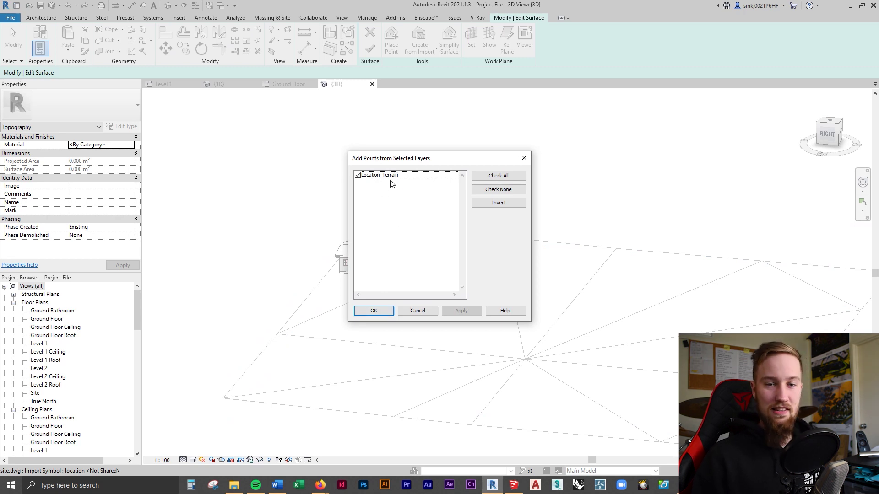
left_click(366, 310)
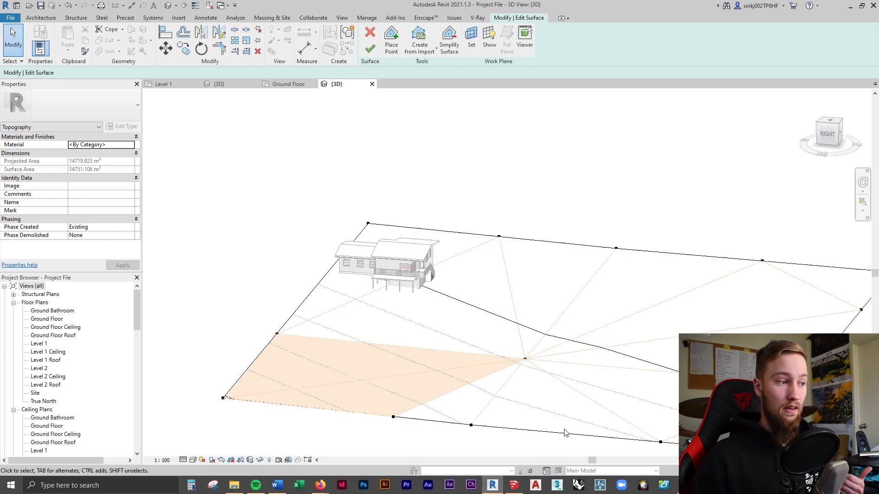
scroll(467, 330, "down", 2)
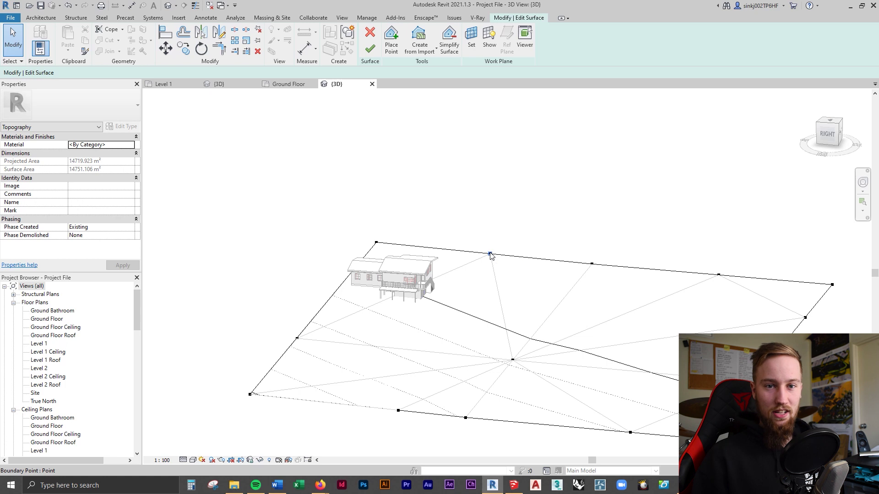
- Finish the toposurface, then select the overlapping site.dwg import beneath it and delete it
left_click(370, 49)
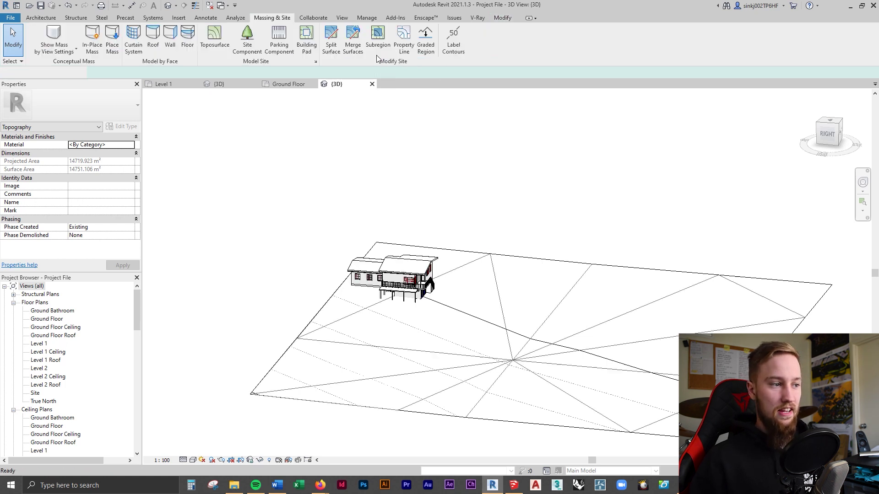
middle_click_drag(579, 367, 326, 330, "shift")
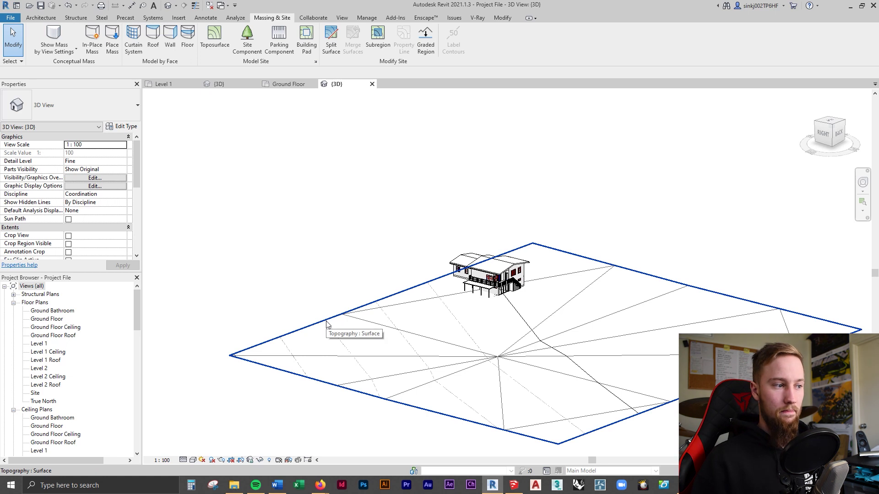
left_click(327, 323)
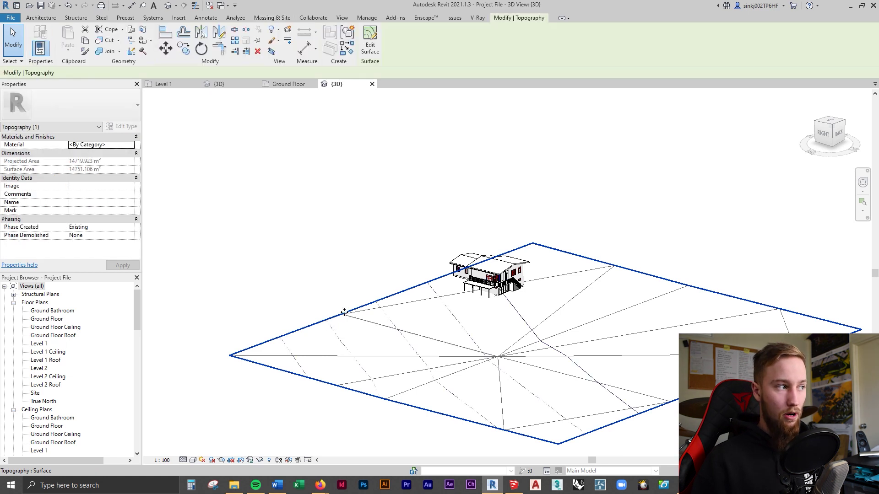
key("Tab")
left_click(322, 324)
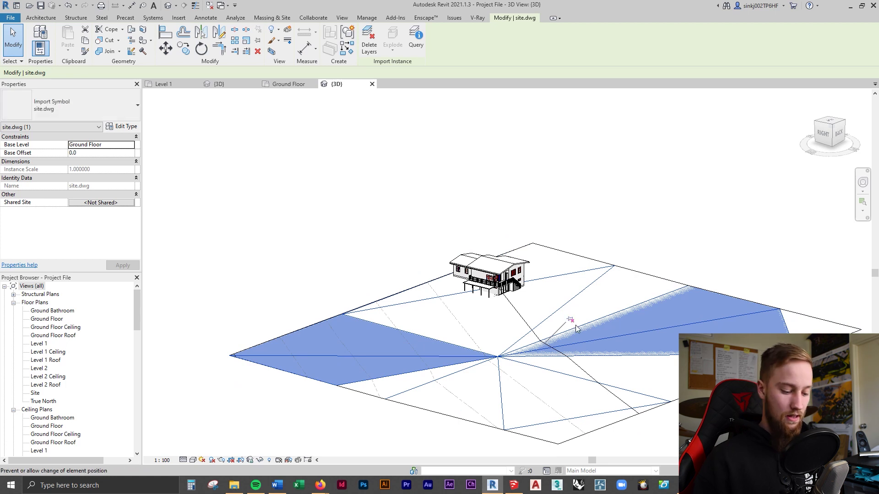
key("Delete")
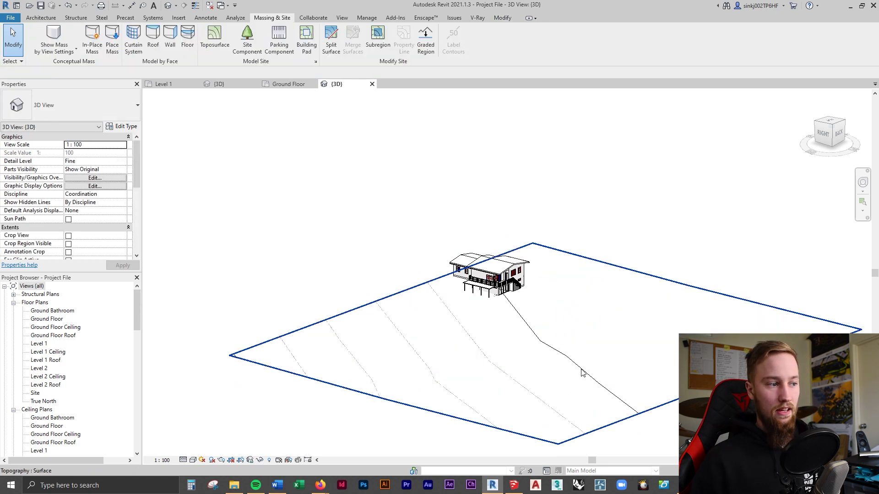
middle_click_drag(580, 379, 552, 311)
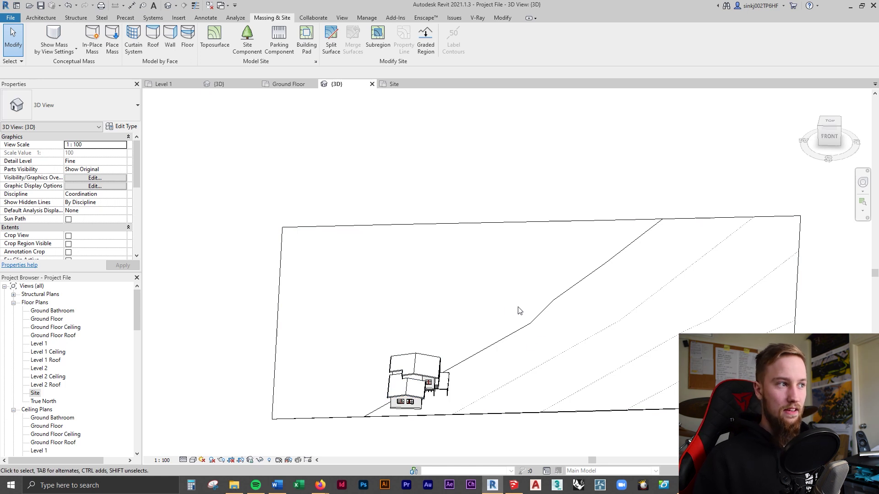
- Open the Site floor plan from the Project Browser, centre the terrain, and select the toposurface
left_click(293, 84)
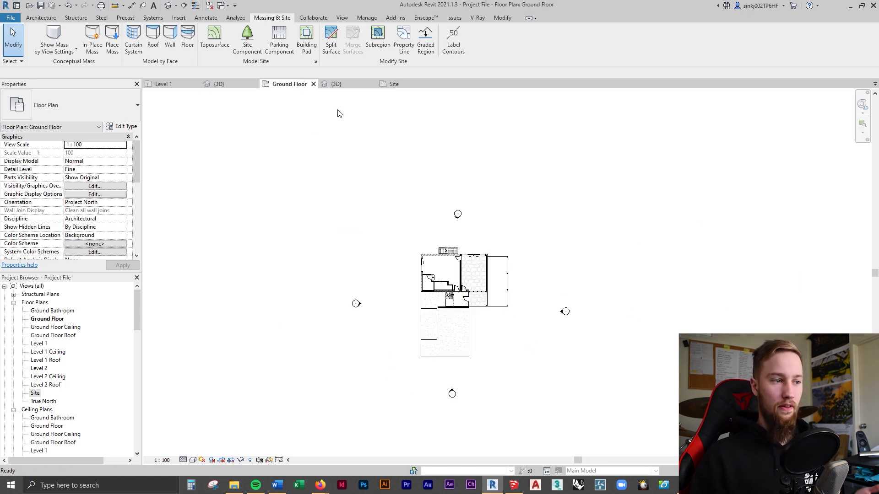
scroll(614, 249, "down", 2)
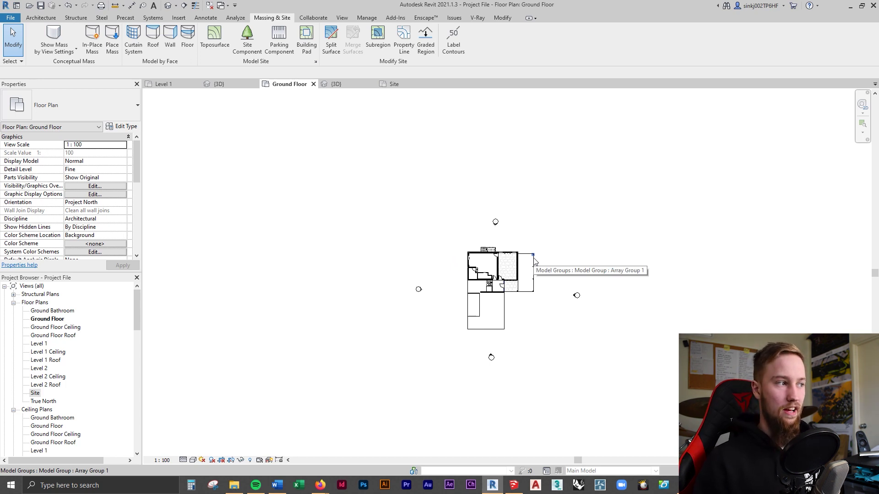
double_click(35, 394)
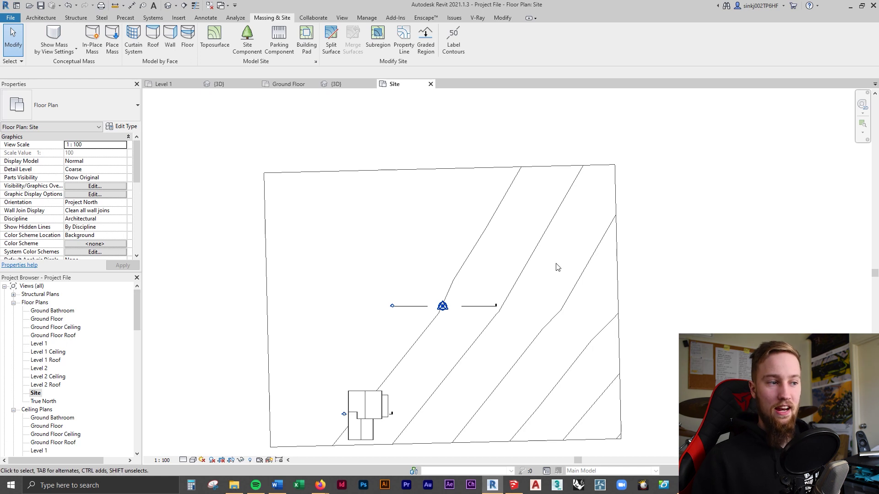
middle_click_drag(510, 319, 554, 264)
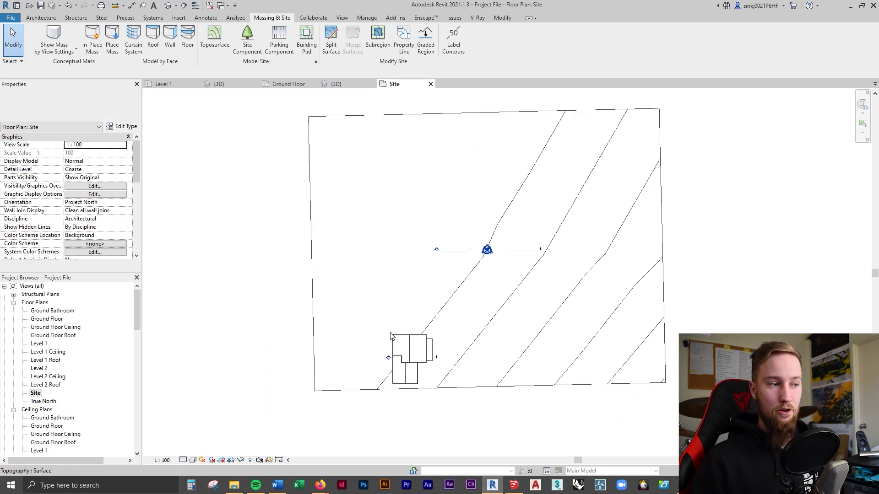
left_click(437, 316)
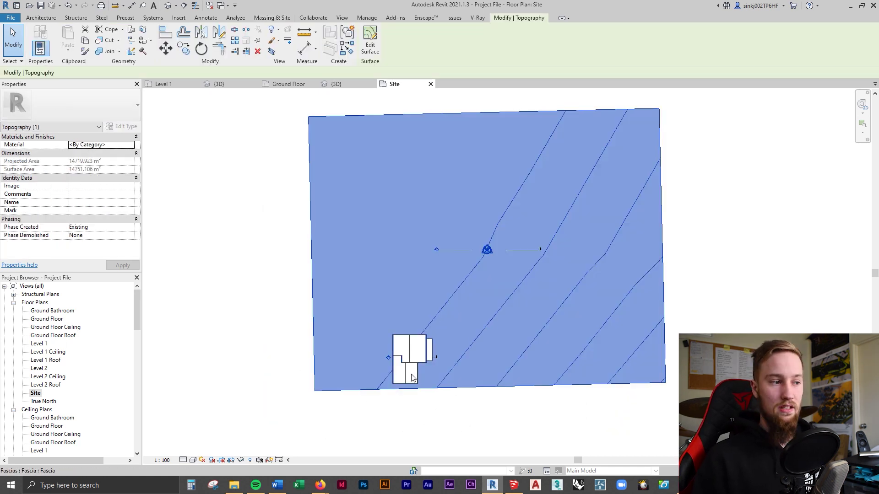